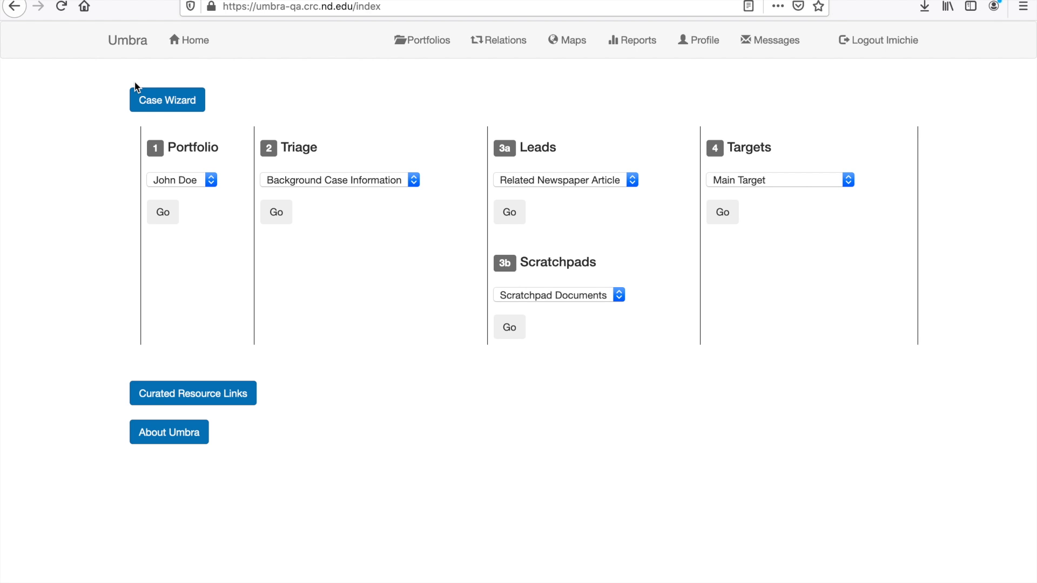
Open a new blank portfolio from the Case Wizard's Portfolio selector
click(184, 182)
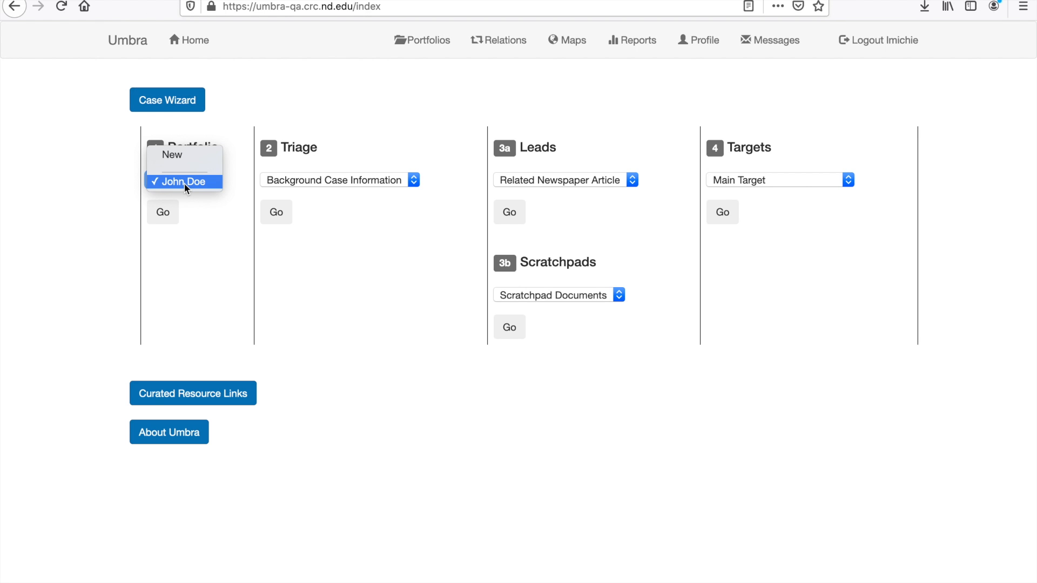
click(176, 159)
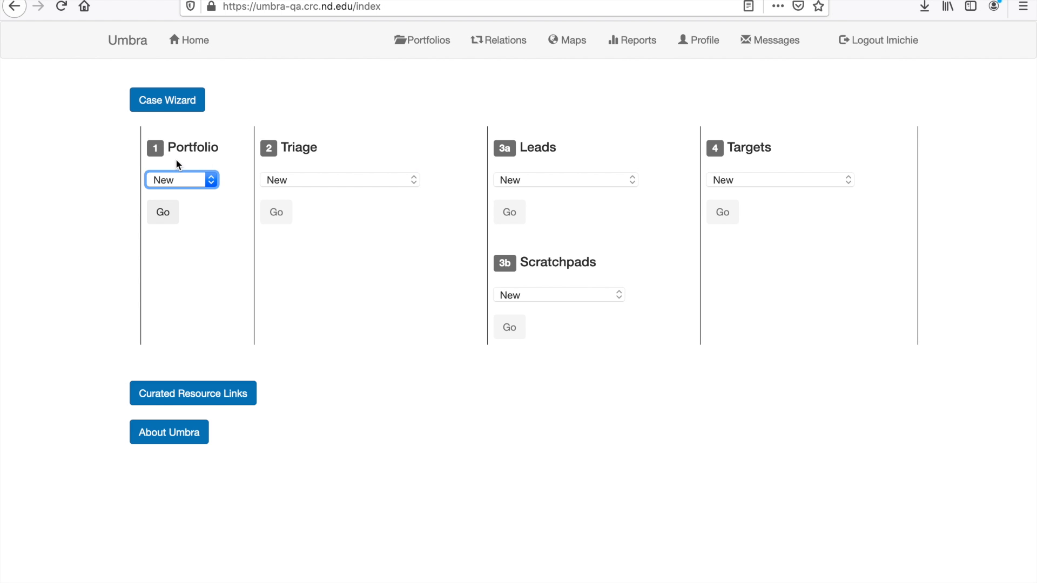
click(163, 212)
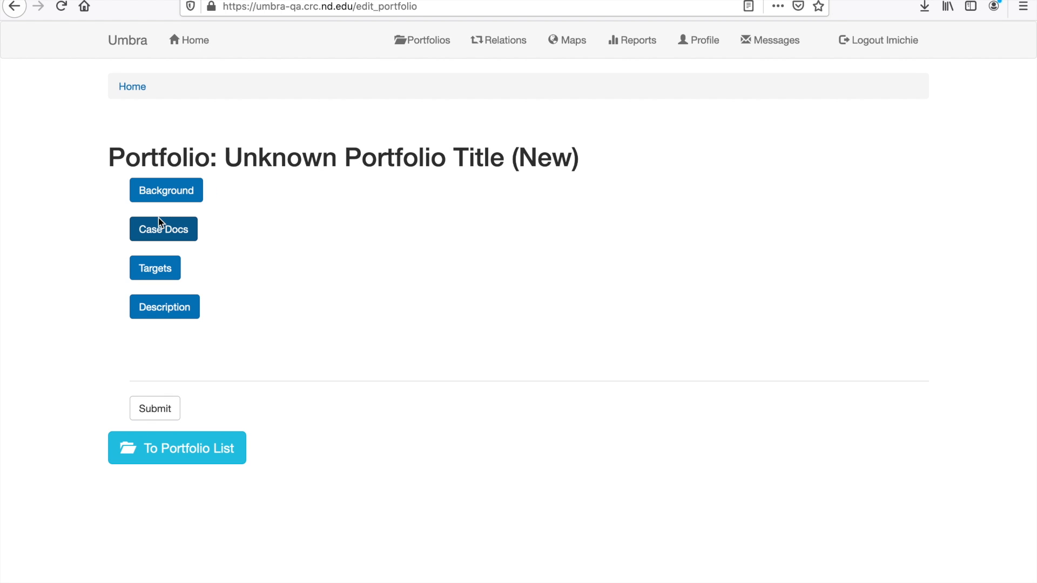
Open the John Doe portfolio from the portfolio list and mark it closed
click(219, 457)
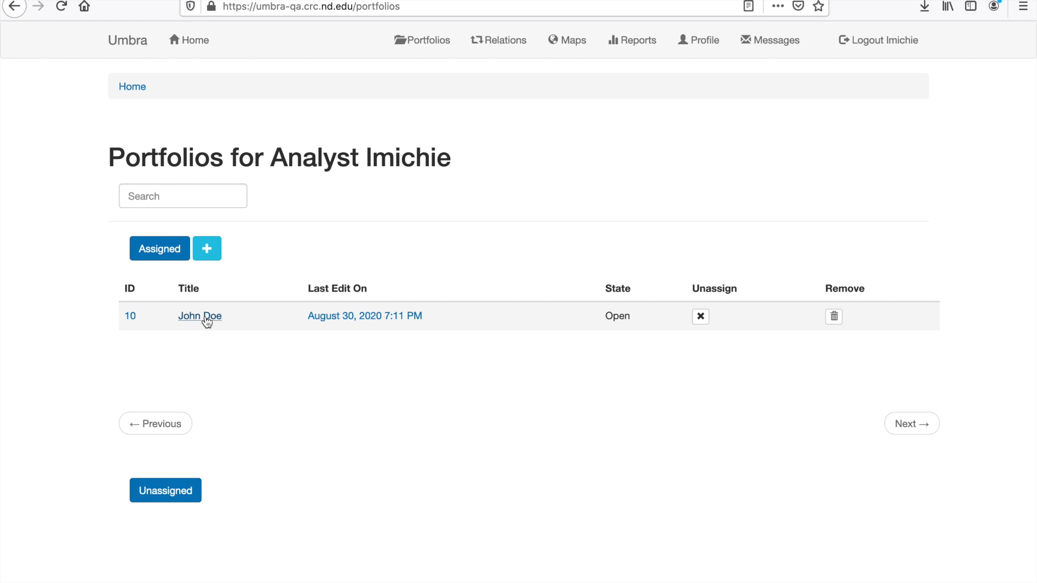
click(205, 318)
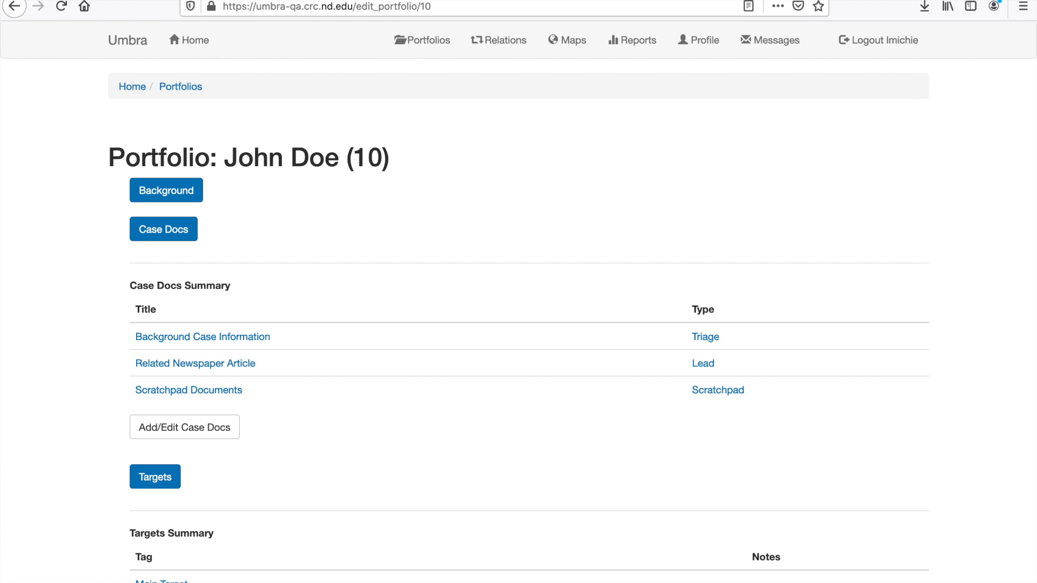
scroll(25, 414, down, 1)
scroll(26, 411, down, 5)
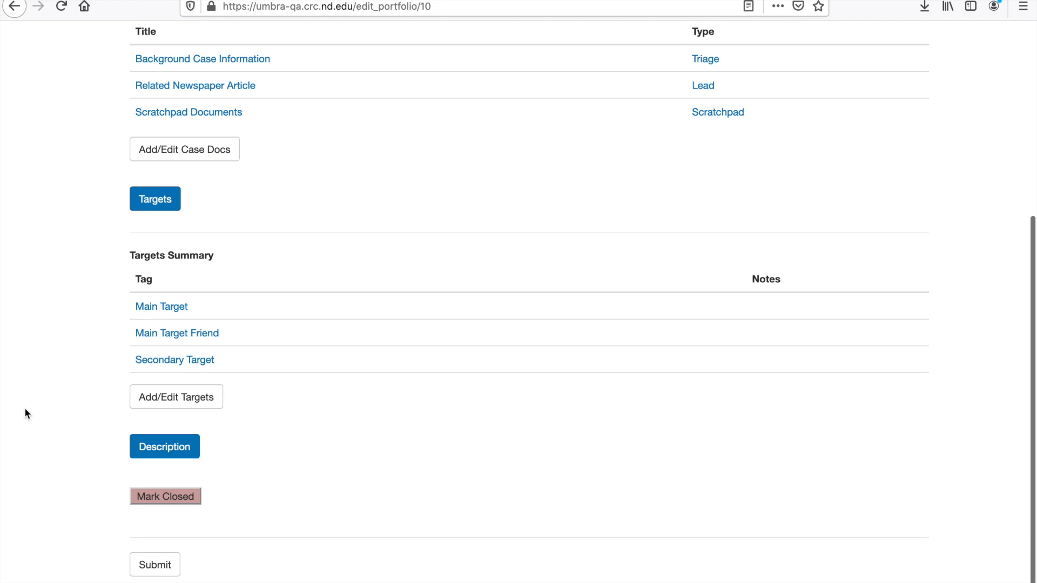
click(158, 486)
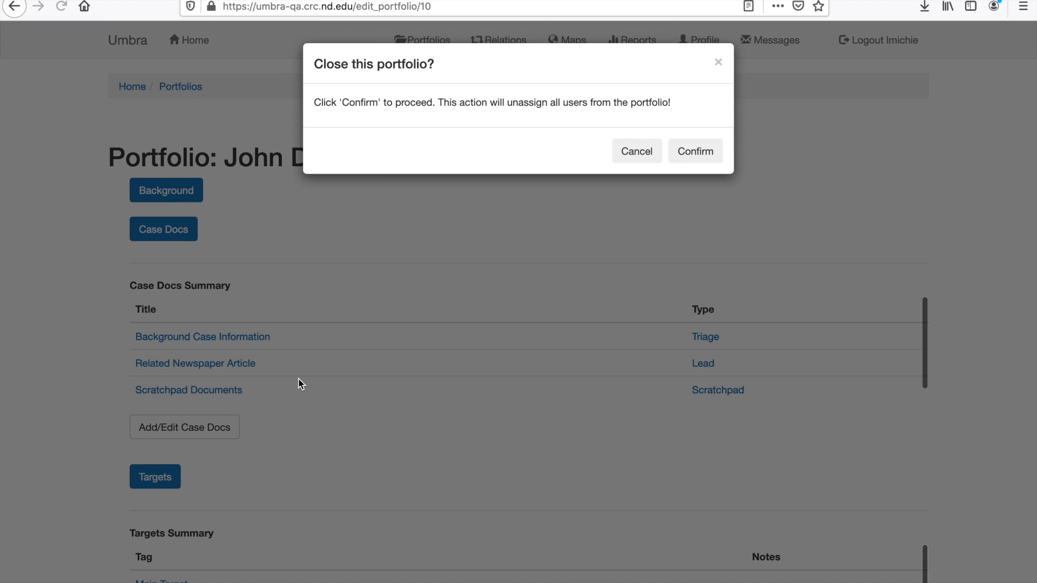
click(704, 152)
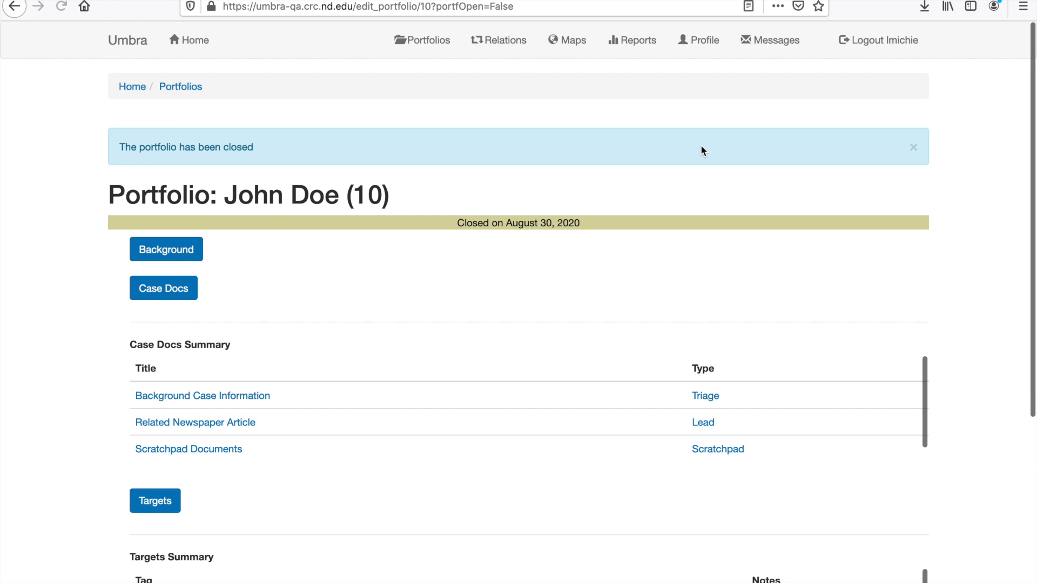
Reopen the closed John Doe portfolio
scroll(365, 346, down, 5)
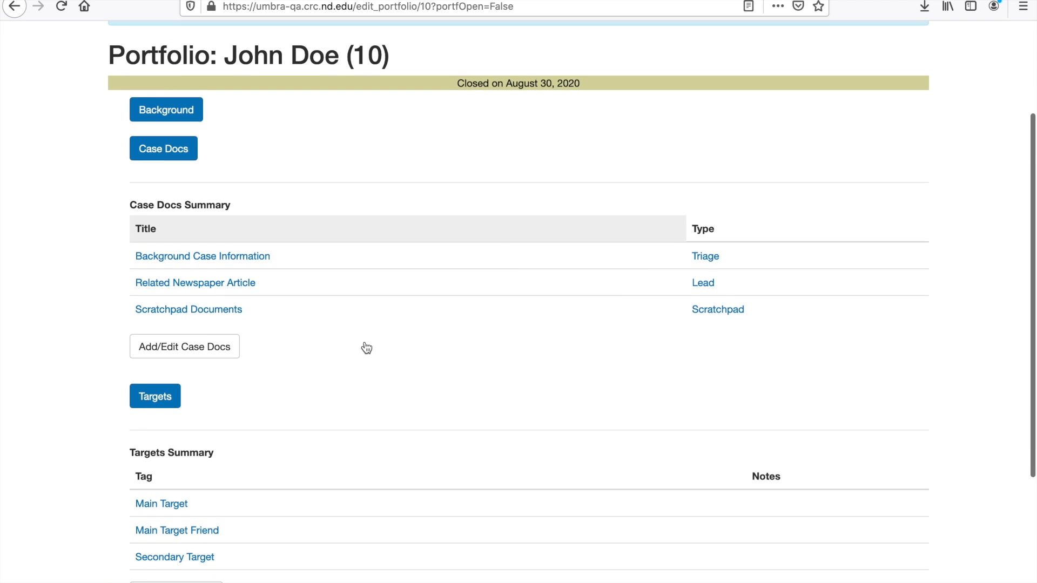
scroll(365, 342, down, 1)
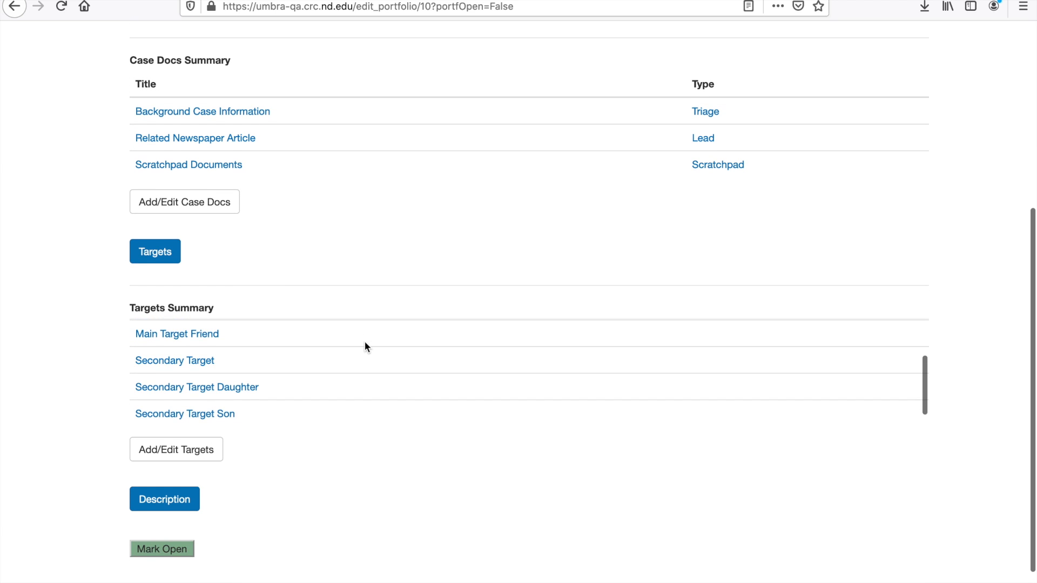
click(177, 548)
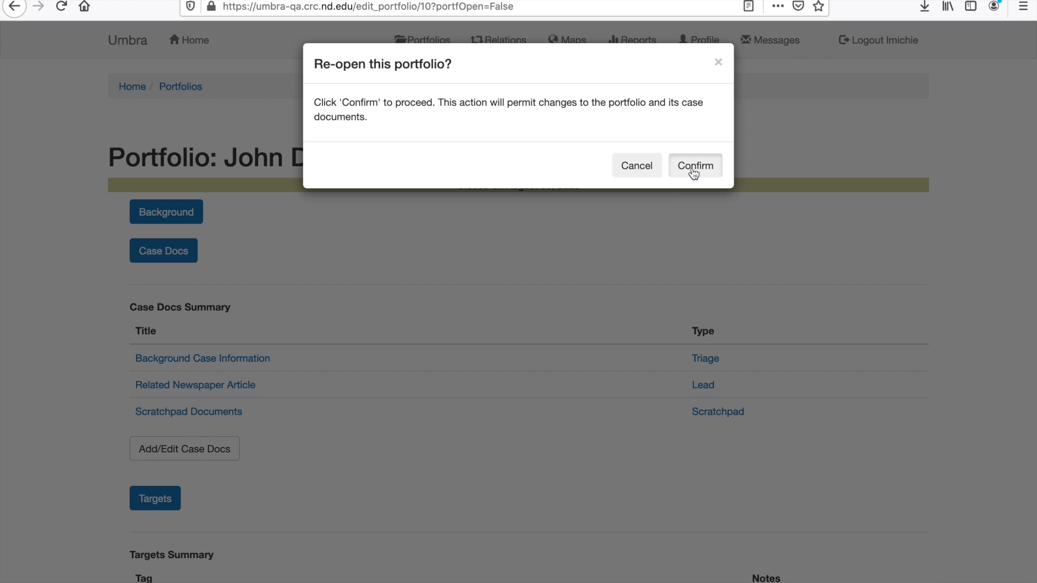
click(692, 167)
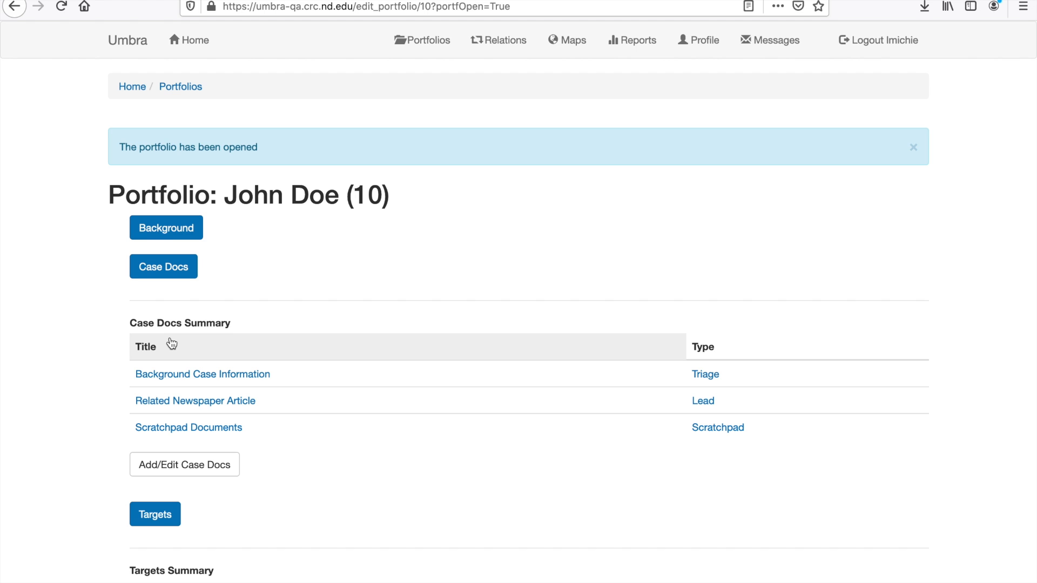
Expand the portfolio's Background details and submit the portfolio form
click(163, 235)
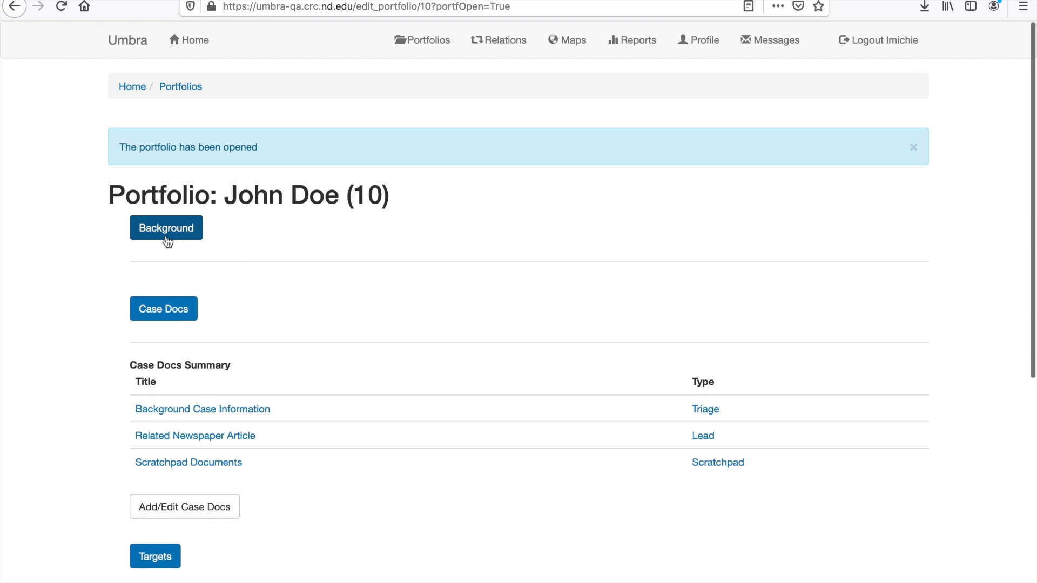
double_click(210, 306)
drag(211, 302, 77, 305)
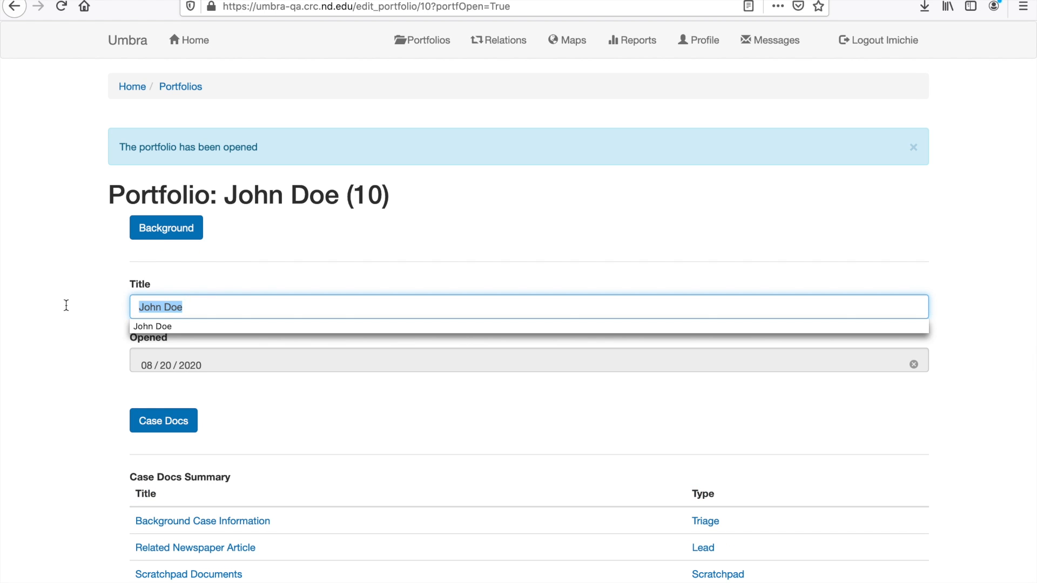
click(70, 287)
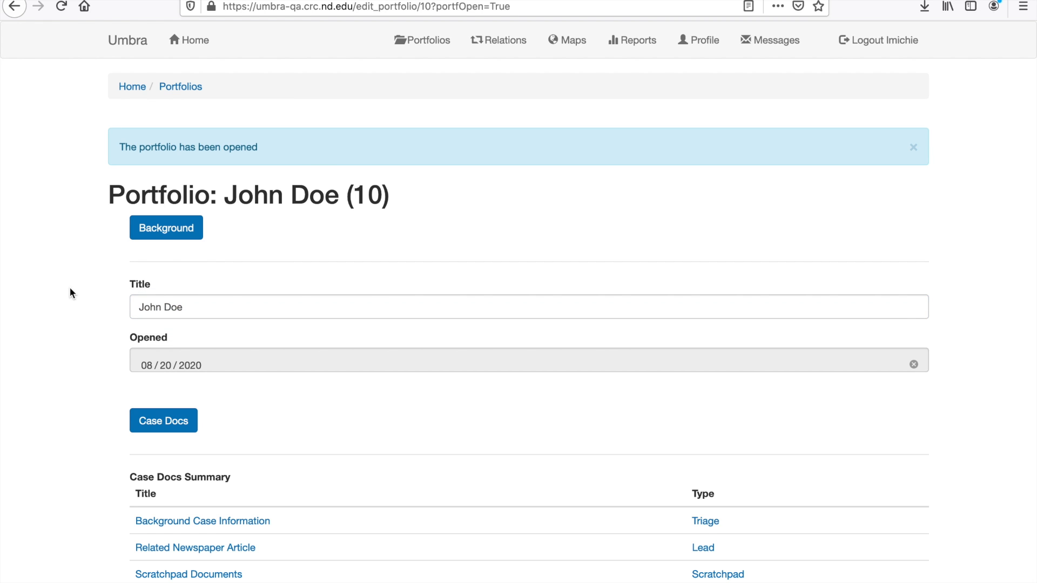
scroll(69, 287, down, 8)
scroll(180, 520, down, 1)
click(155, 556)
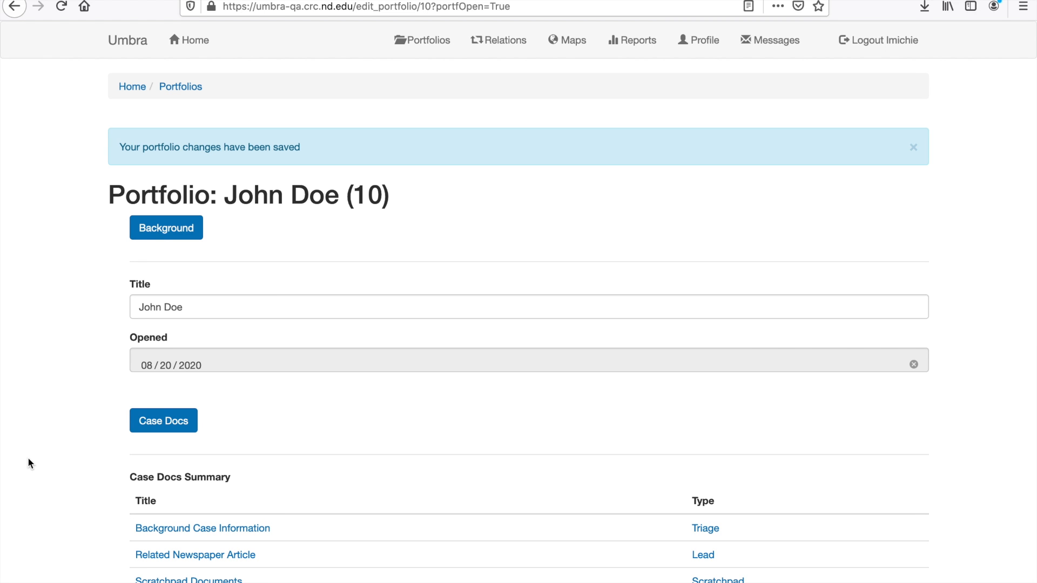
Return to the portfolio list, reopen the John Doe portfolio and inspect its Background Opened date
scroll(29, 463, down, 8)
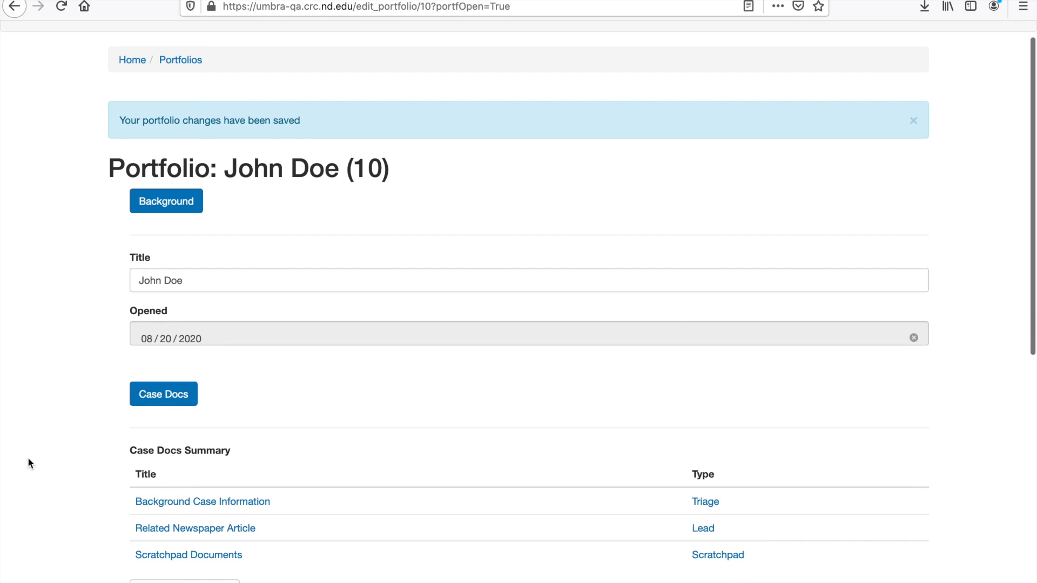
scroll(28, 457, down, 1)
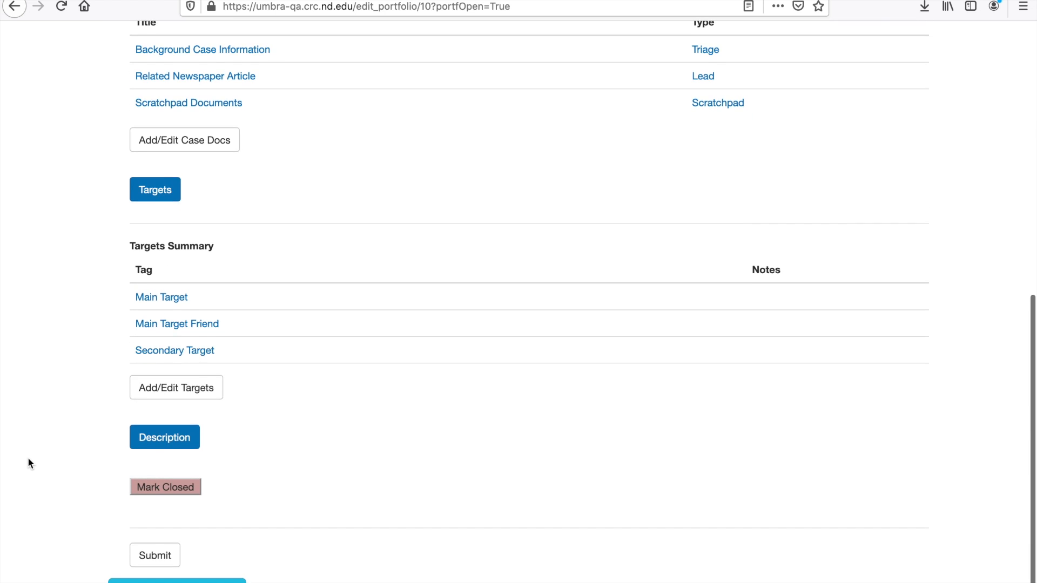
click(178, 580)
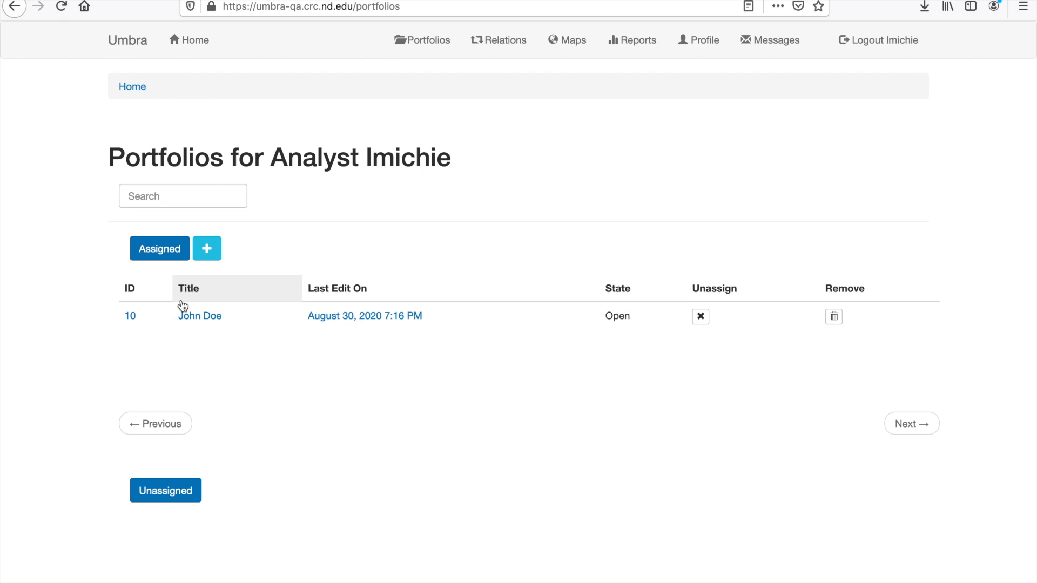
click(194, 320)
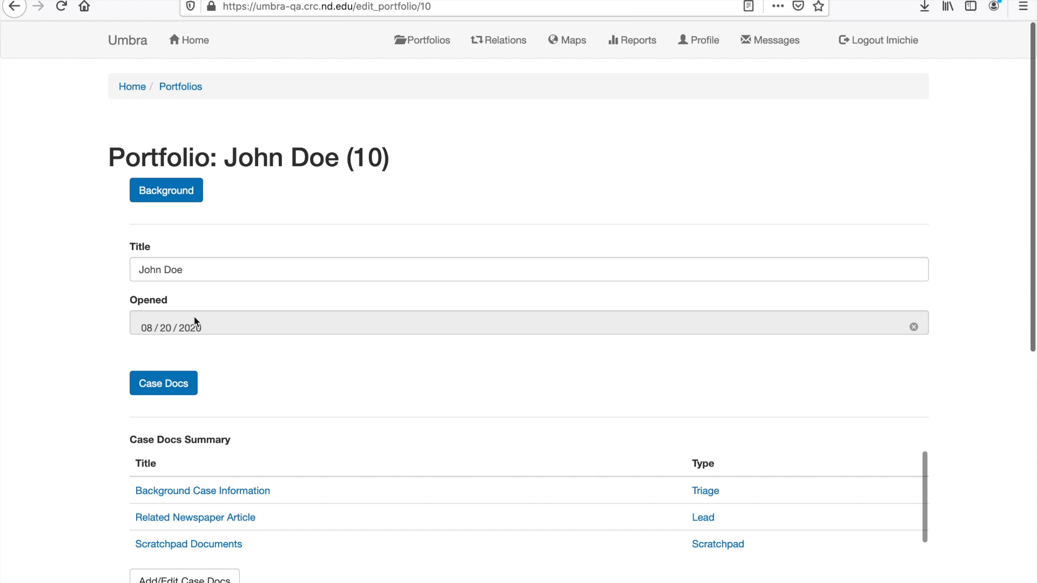
click(181, 326)
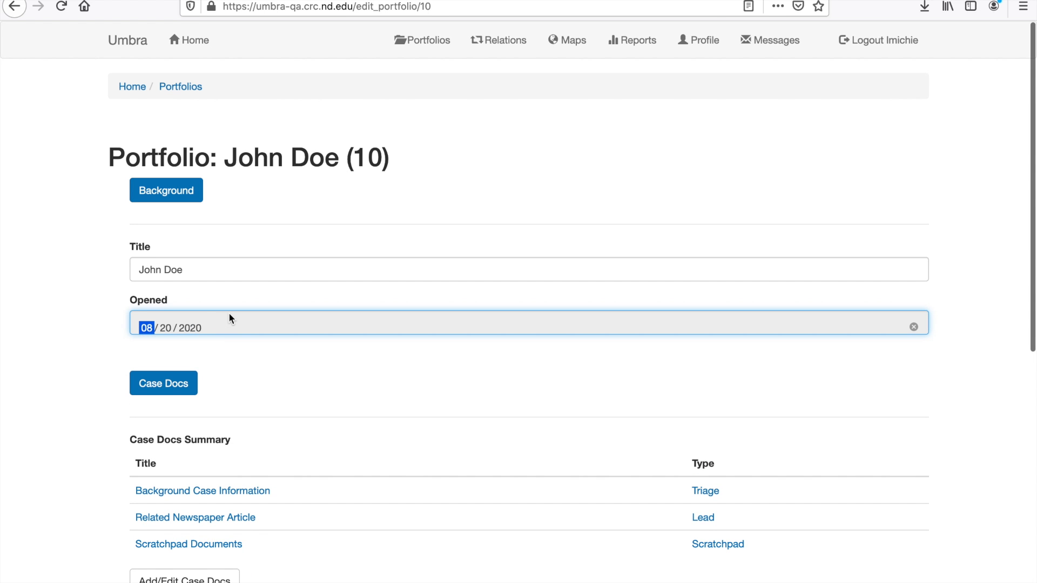
click(227, 350)
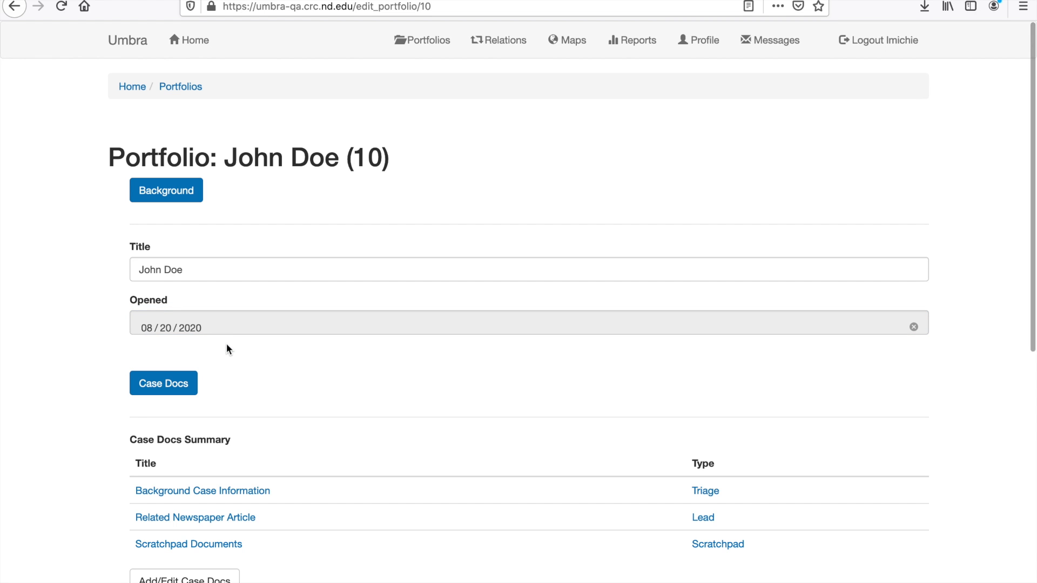
click(188, 205)
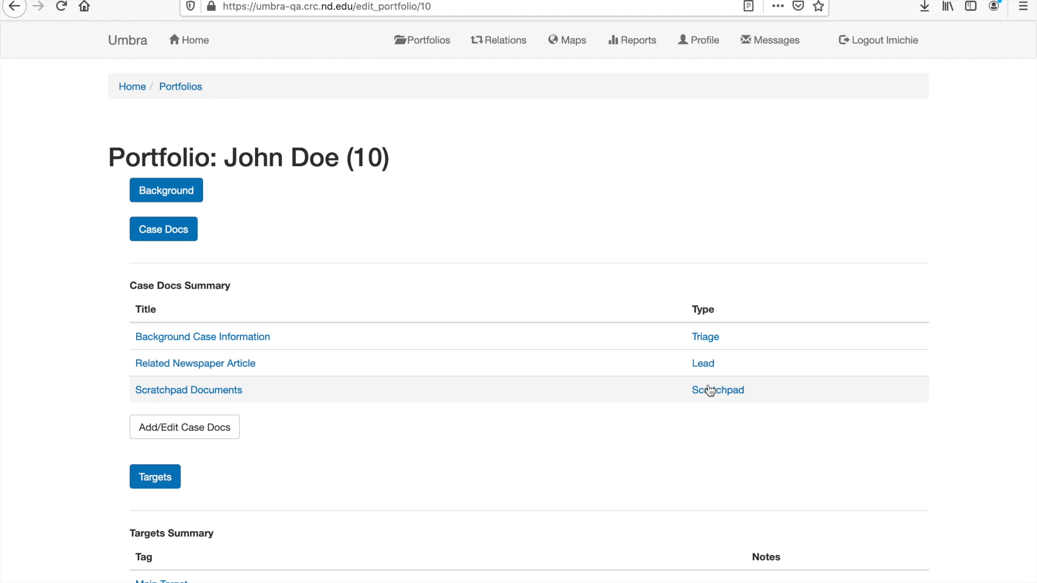
Open the Background Case Information case doc, review its Background and Content sections, and submit it
scroll(711, 395, down, 1)
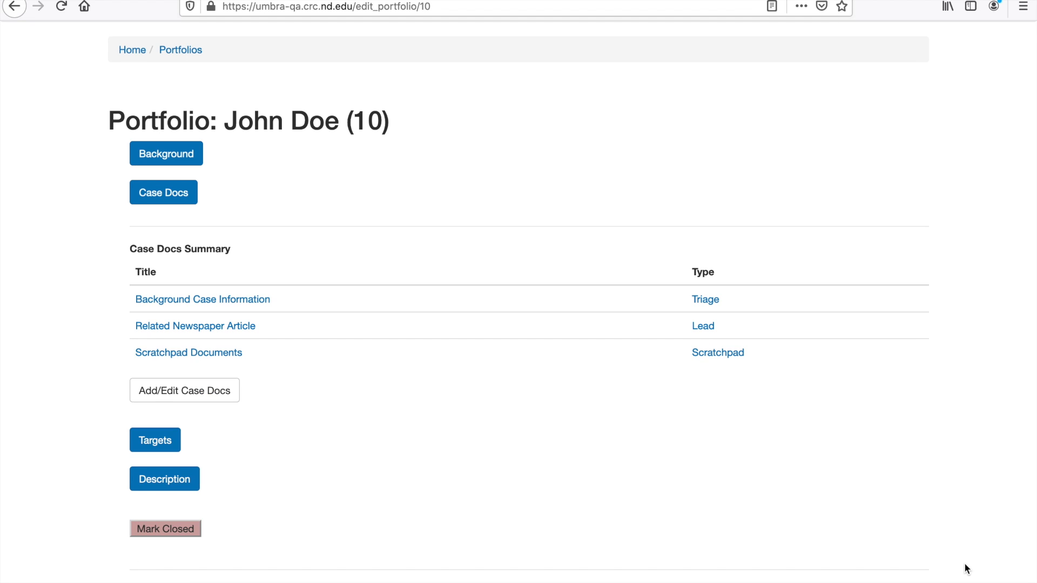
click(246, 299)
click(134, 255)
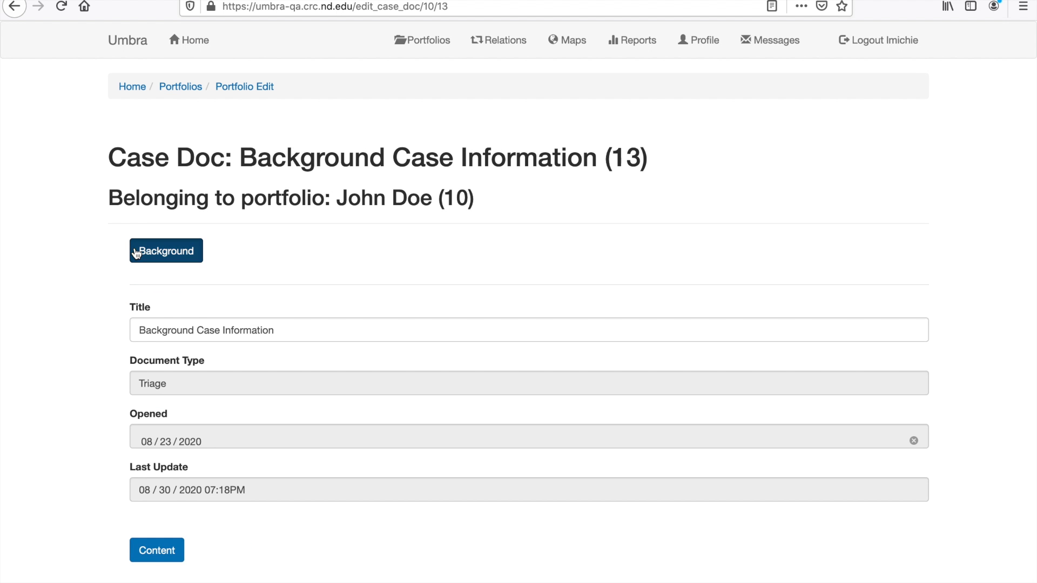
click(134, 256)
click(135, 288)
scroll(109, 469, down, 3)
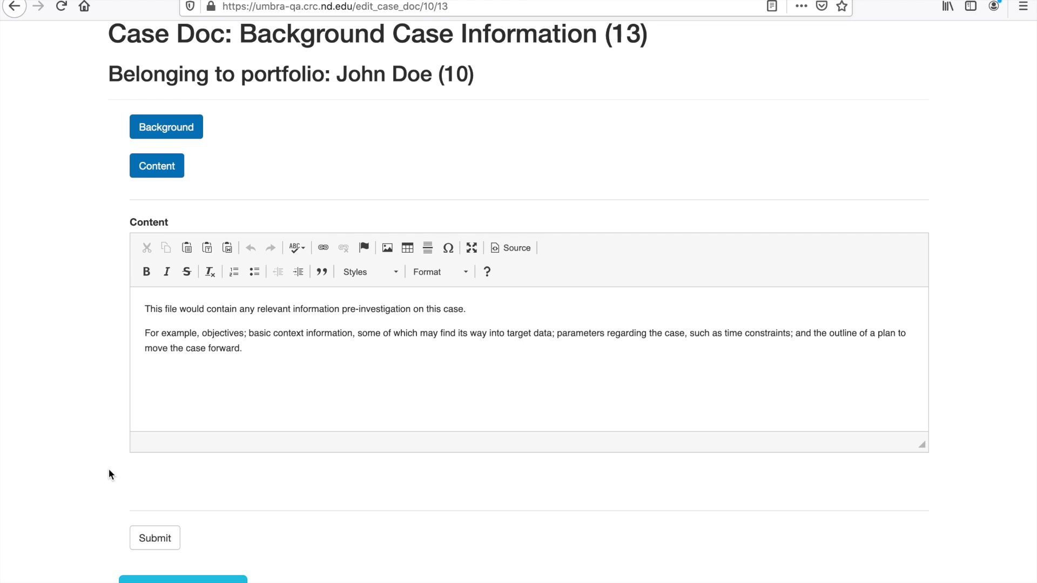
click(157, 165)
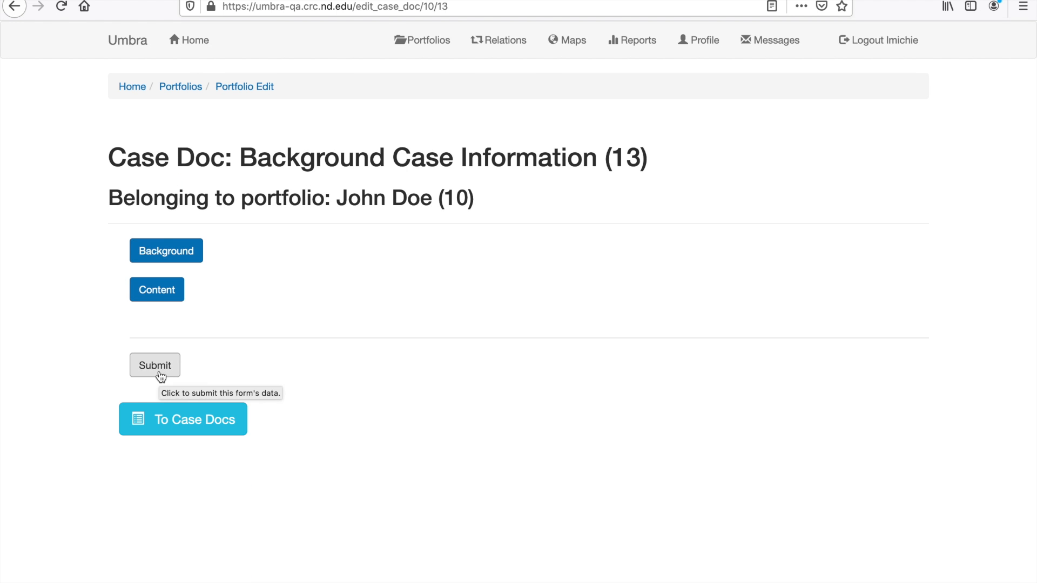
click(157, 368)
Open the Related Newspaper Article lead from the case docs and review its Background and Content sections
click(168, 463)
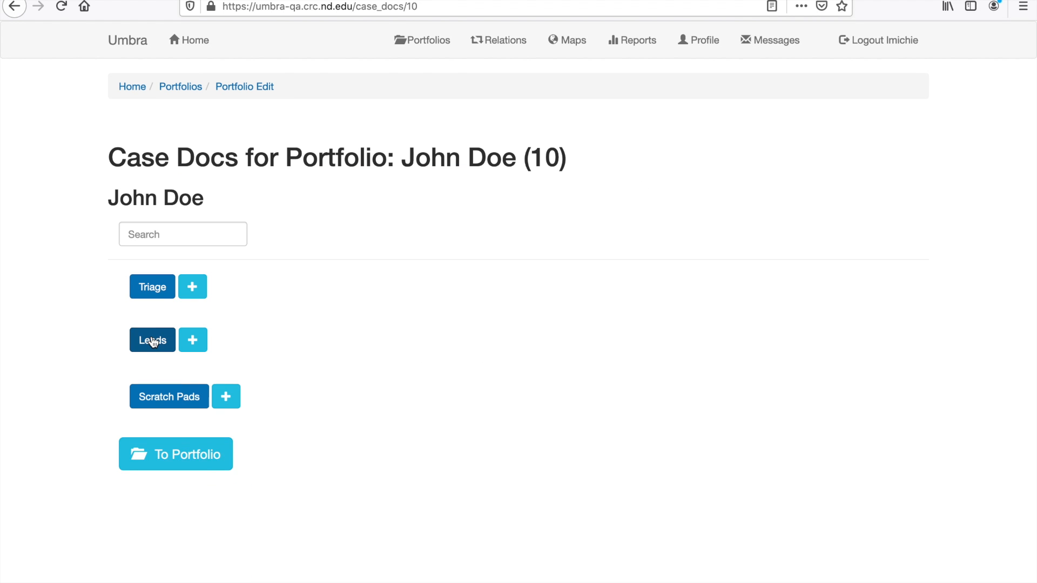
click(152, 341)
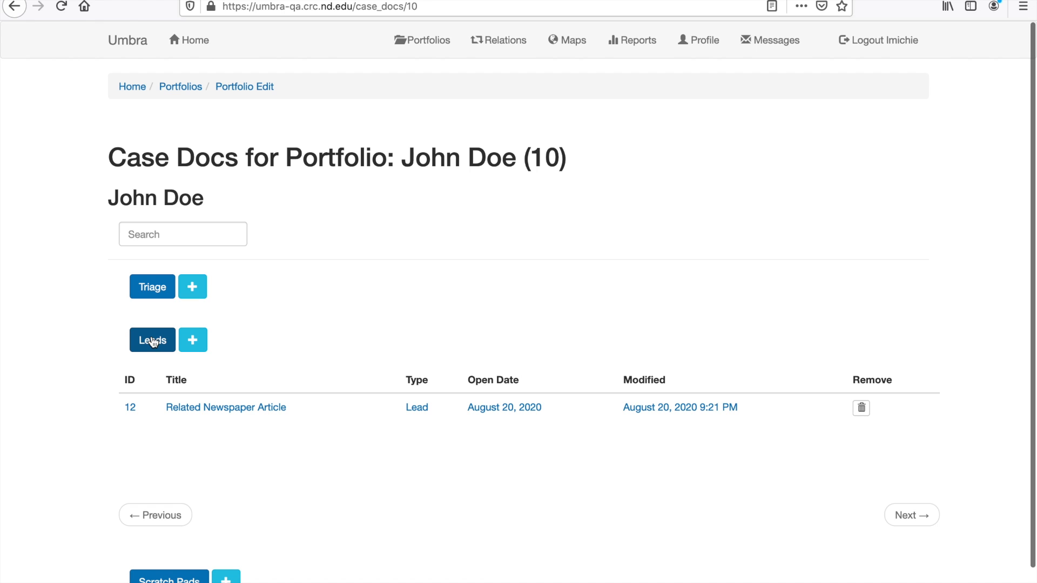
click(200, 409)
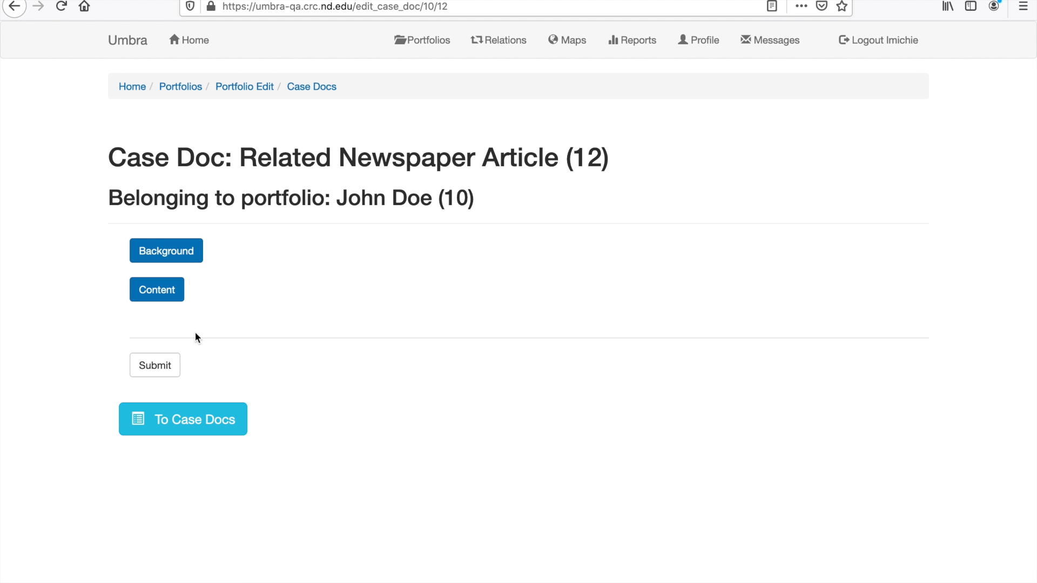
click(166, 252)
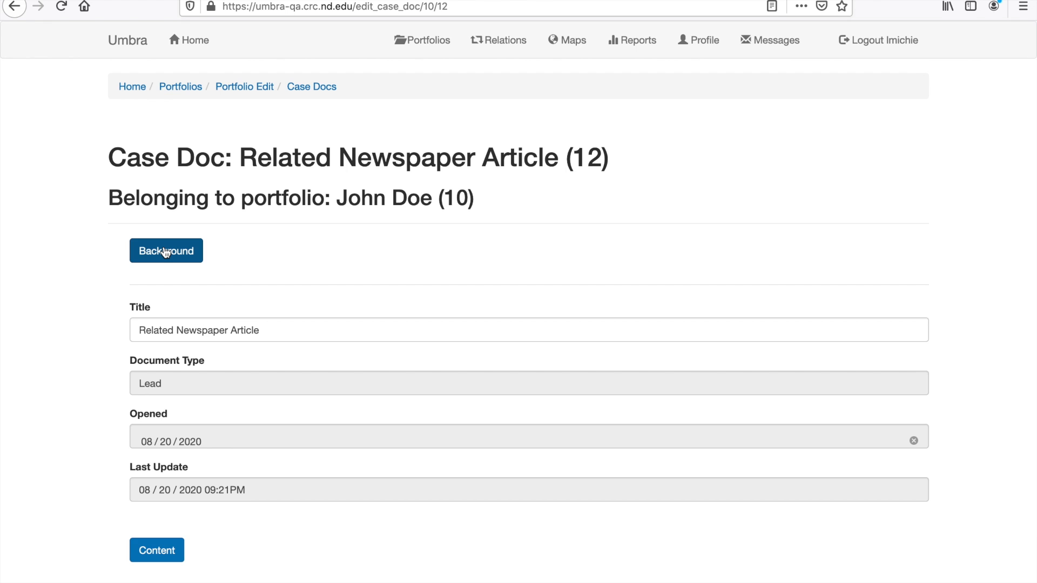
click(166, 251)
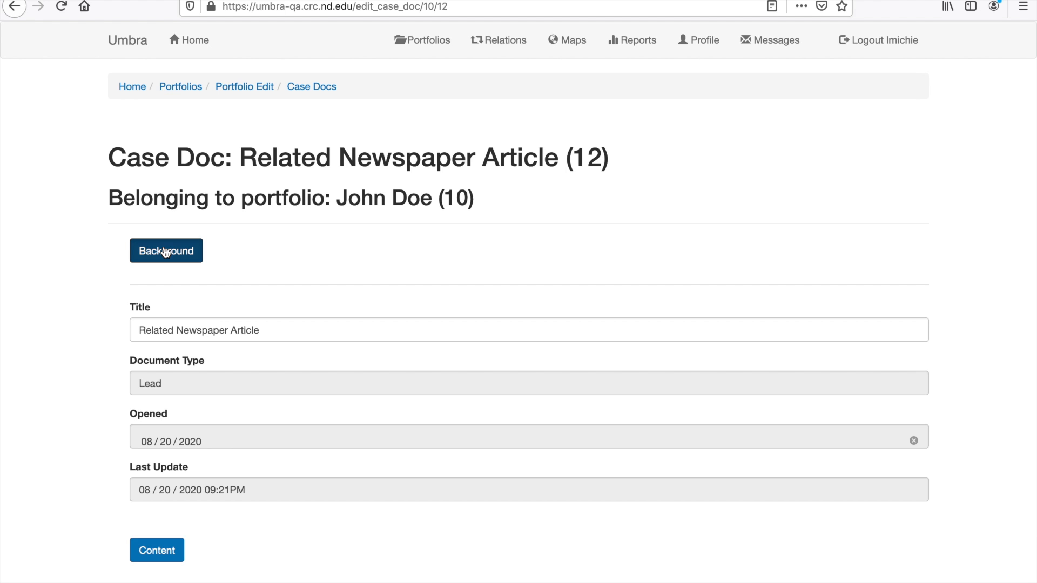
click(151, 293)
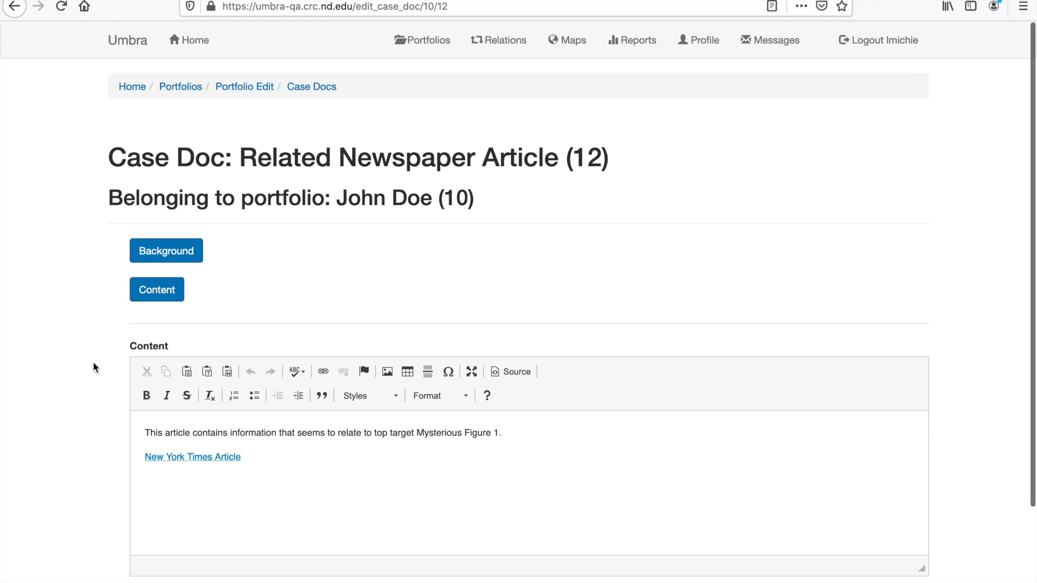
scroll(80, 406, down, 2)
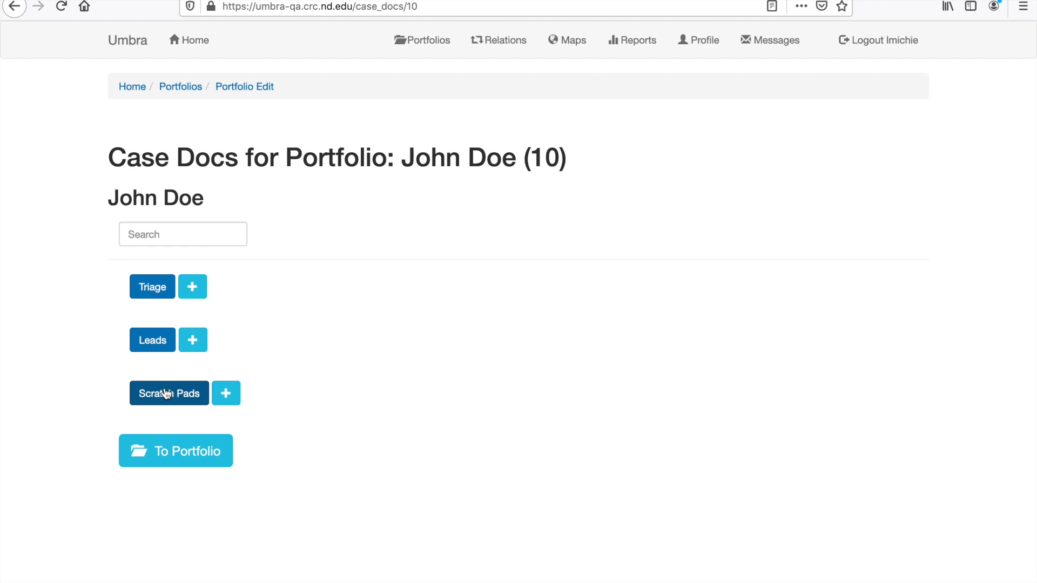
Open the Scratchpad Documents case doc from the Scratch Pads list
click(167, 394)
click(193, 461)
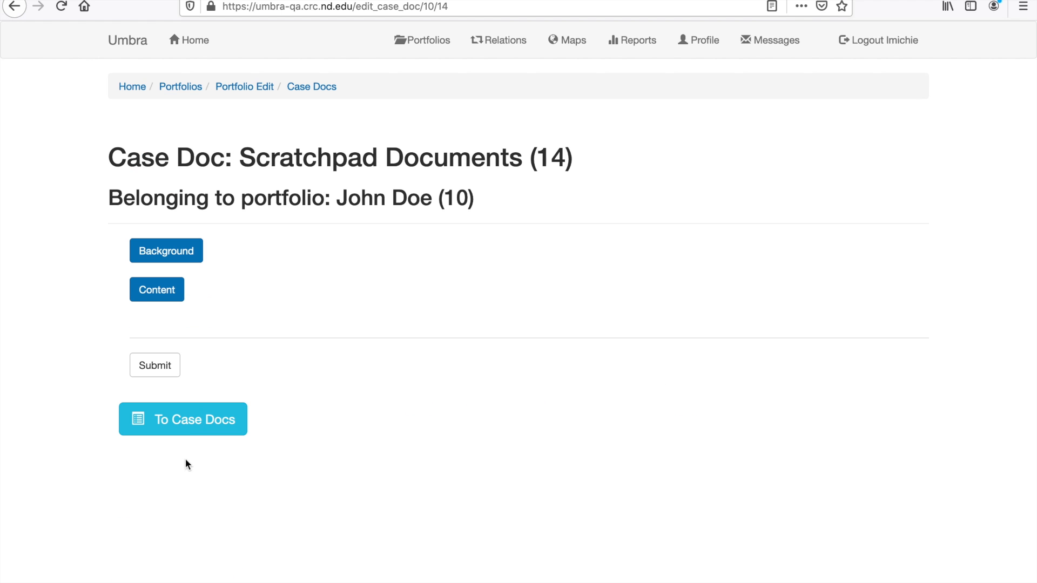
Review the Scratchpad Documents case doc's Background and Content sections and return to the case docs list
click(135, 254)
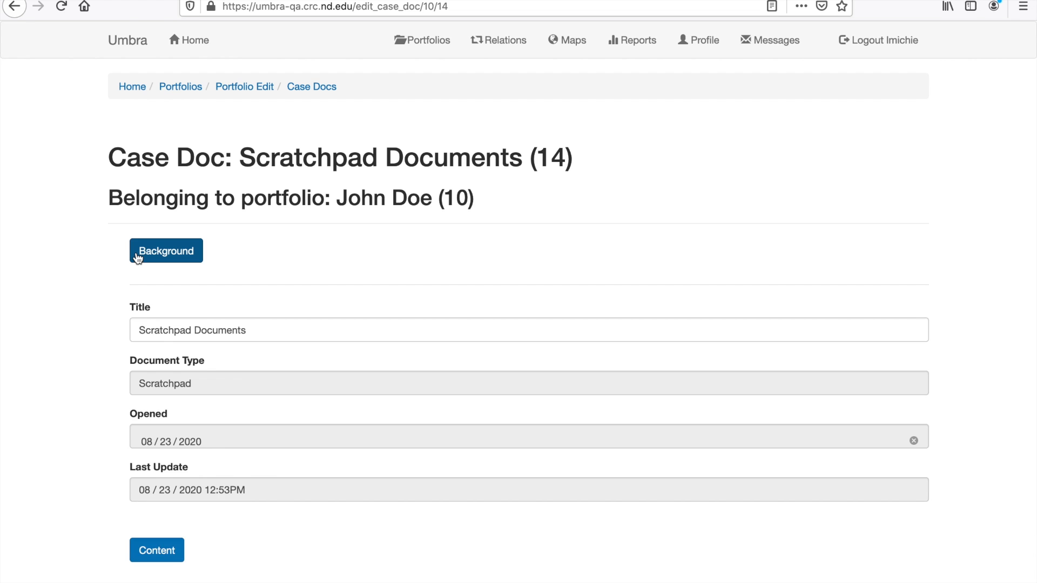
click(135, 255)
click(143, 290)
scroll(104, 429, down, 3)
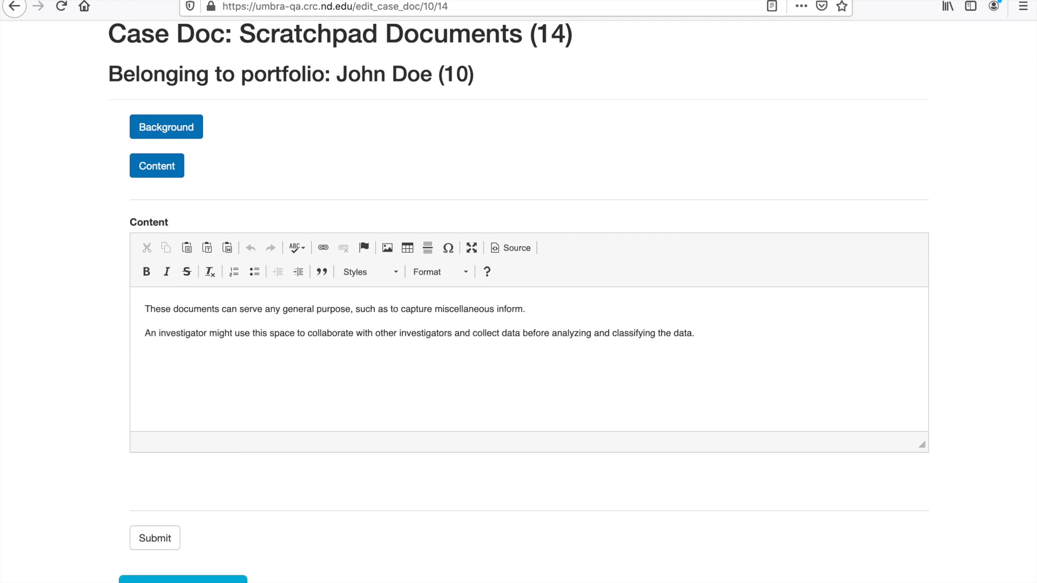
click(183, 581)
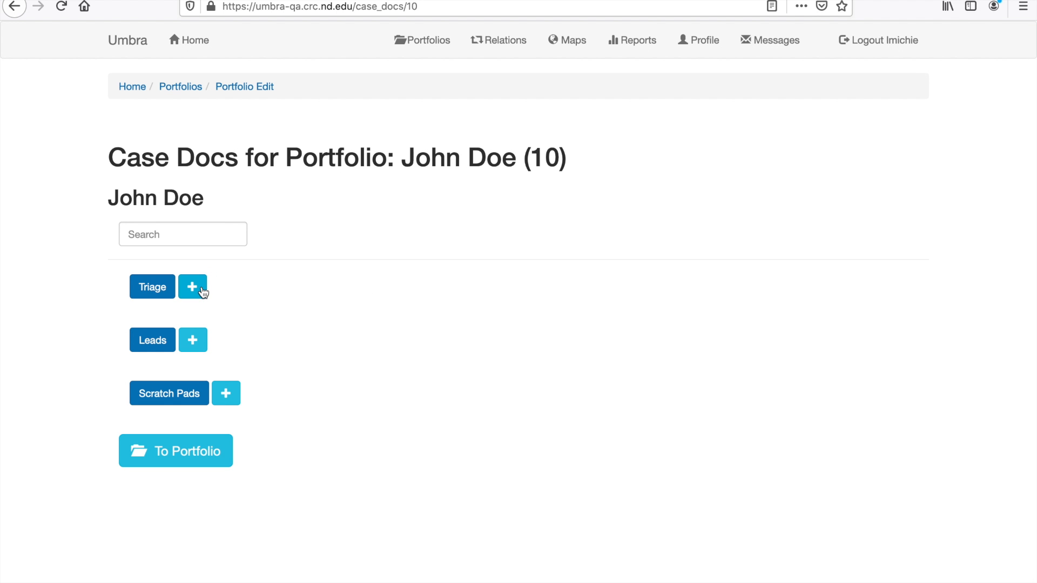
Start a new Triage case doc and review its empty Background fields and Content text without submitting
click(203, 292)
click(194, 260)
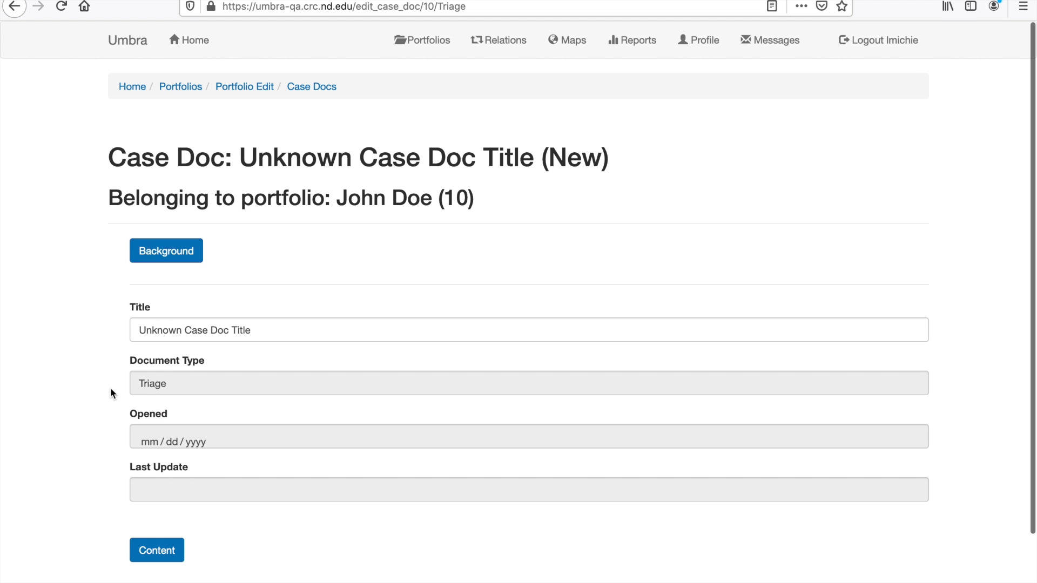
scroll(111, 387, down, 3)
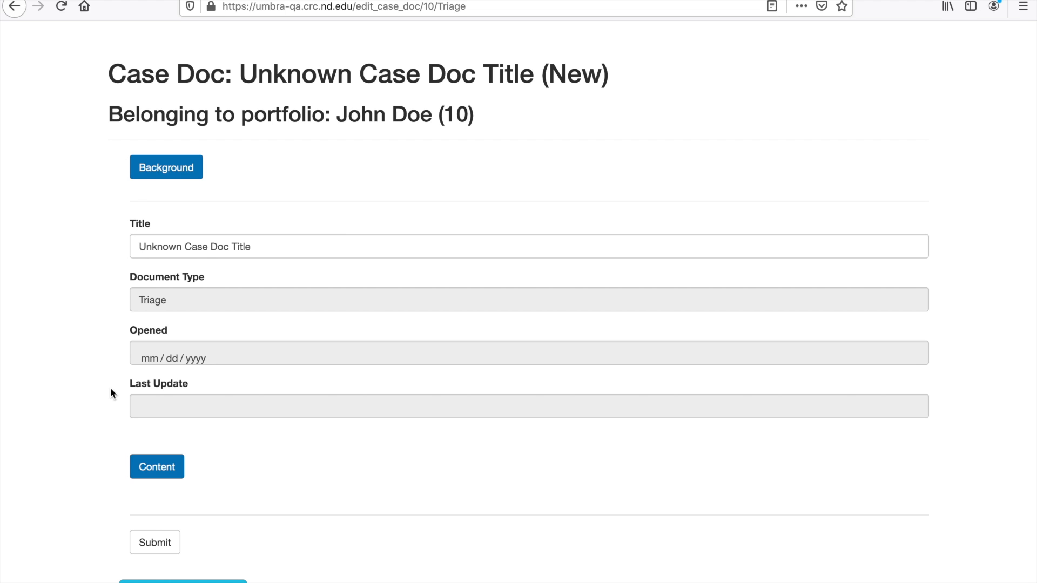
click(148, 474)
scroll(82, 496, down, 6)
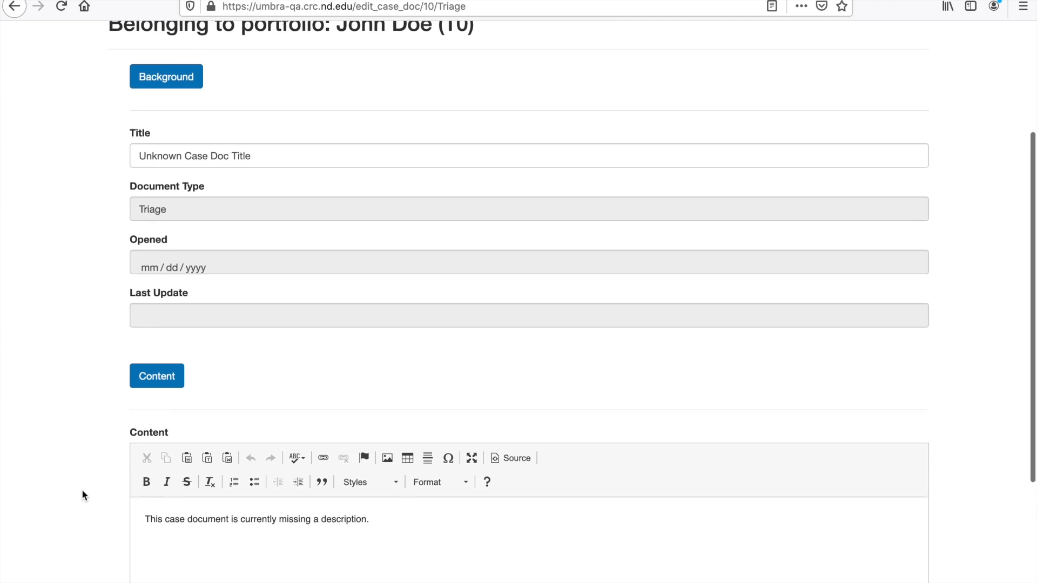
scroll(82, 491, down, 2)
scroll(82, 492, down, 2)
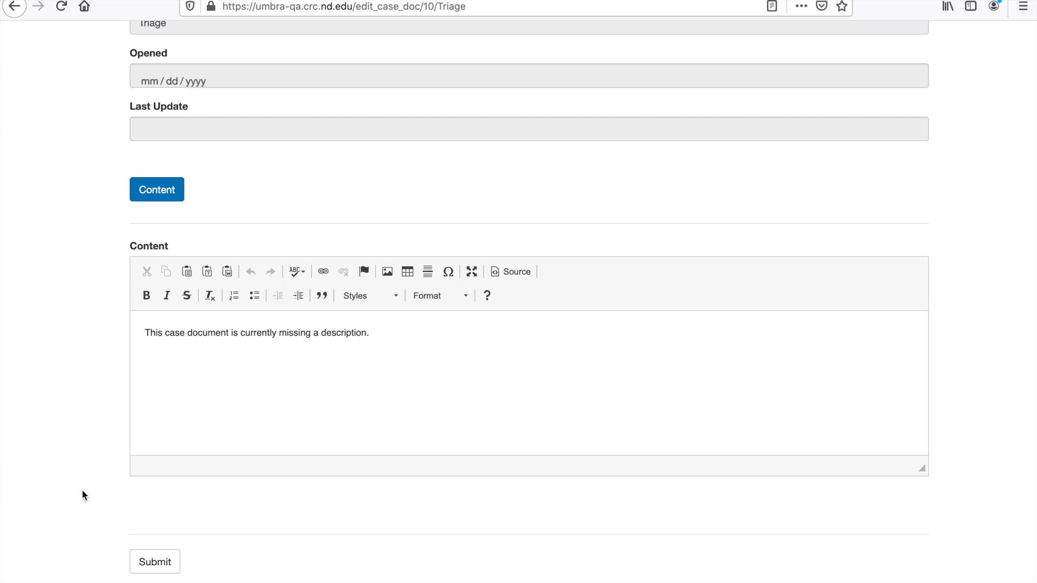
scroll(82, 492, down, 1)
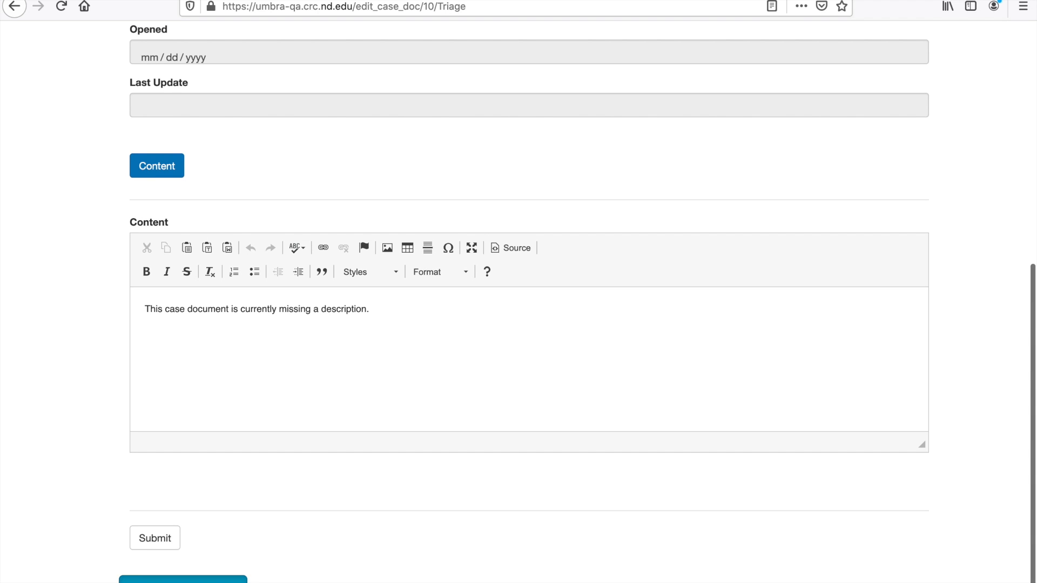
click(183, 580)
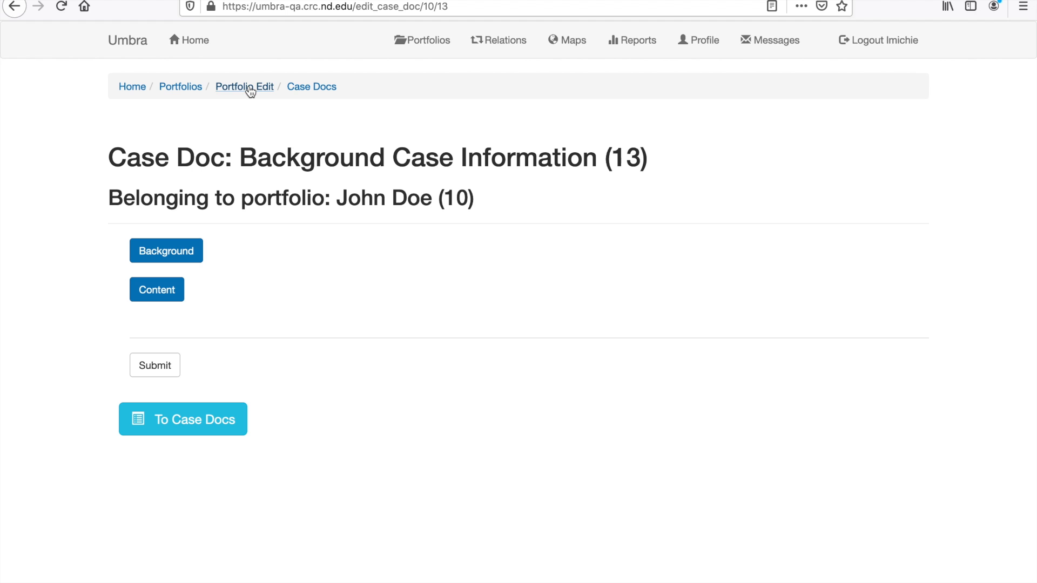
Return to the John Doe portfolio page and view its Targets and Description sections
click(311, 88)
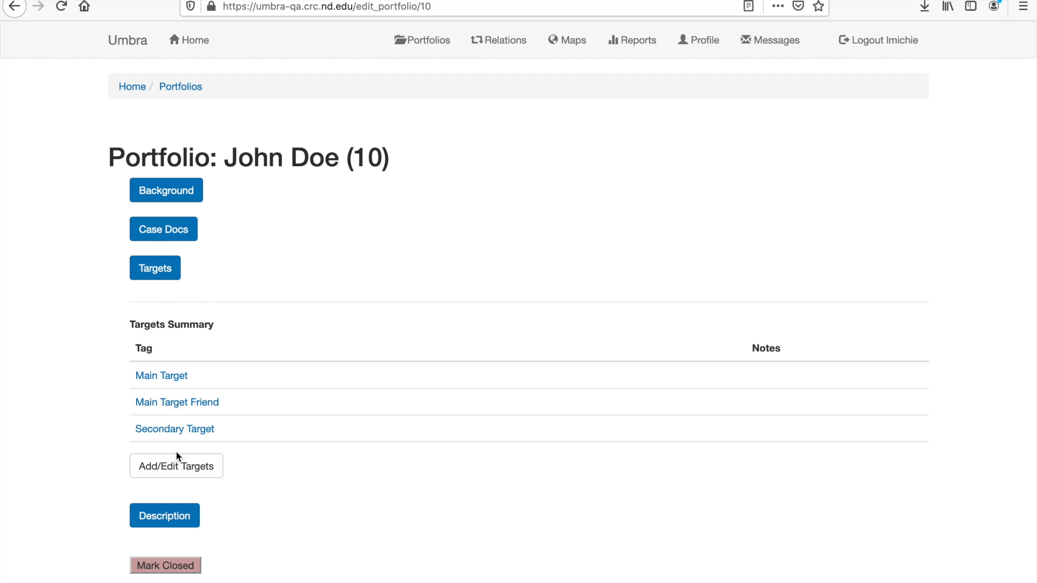
click(161, 272)
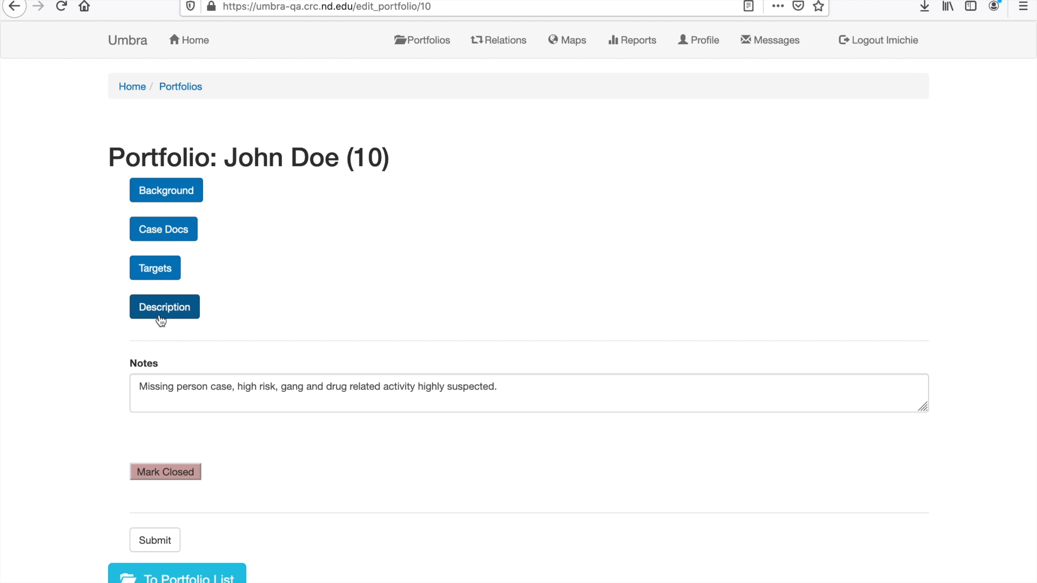
click(161, 319)
Open the portfolio list and expand the unassigned portfolios
click(427, 43)
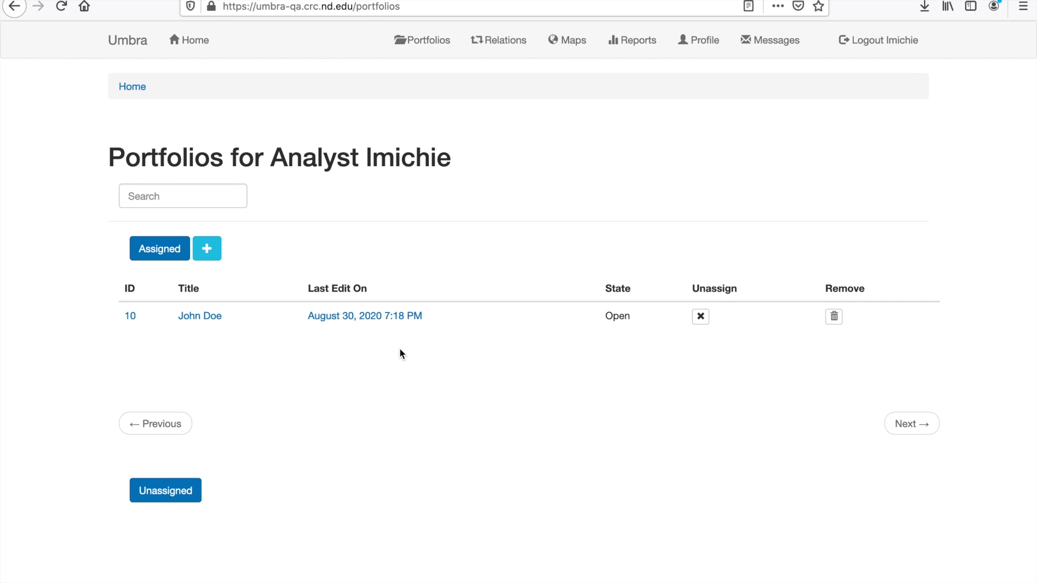
click(172, 501)
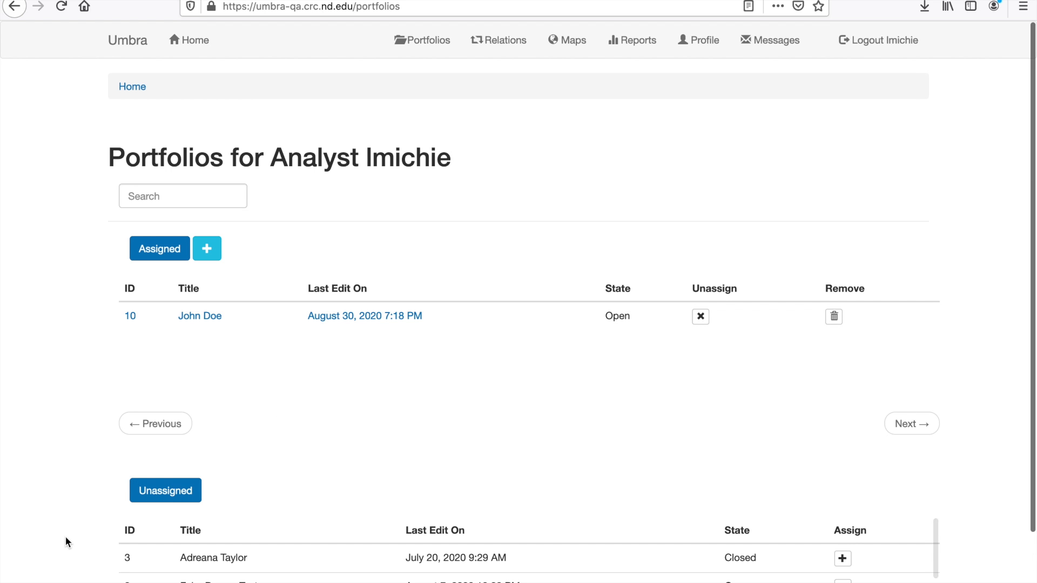
scroll(64, 537, down, 3)
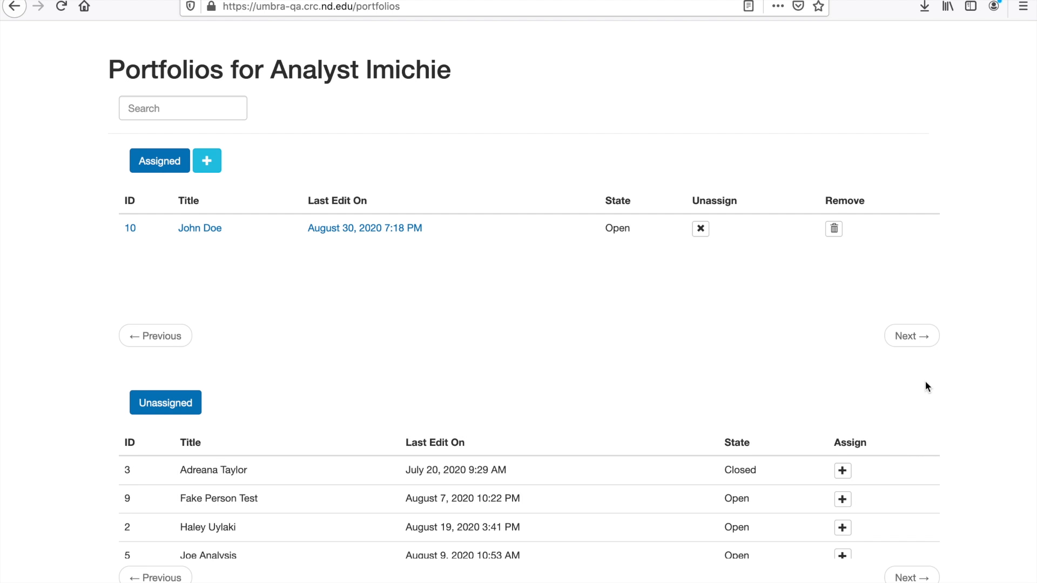
click(841, 478)
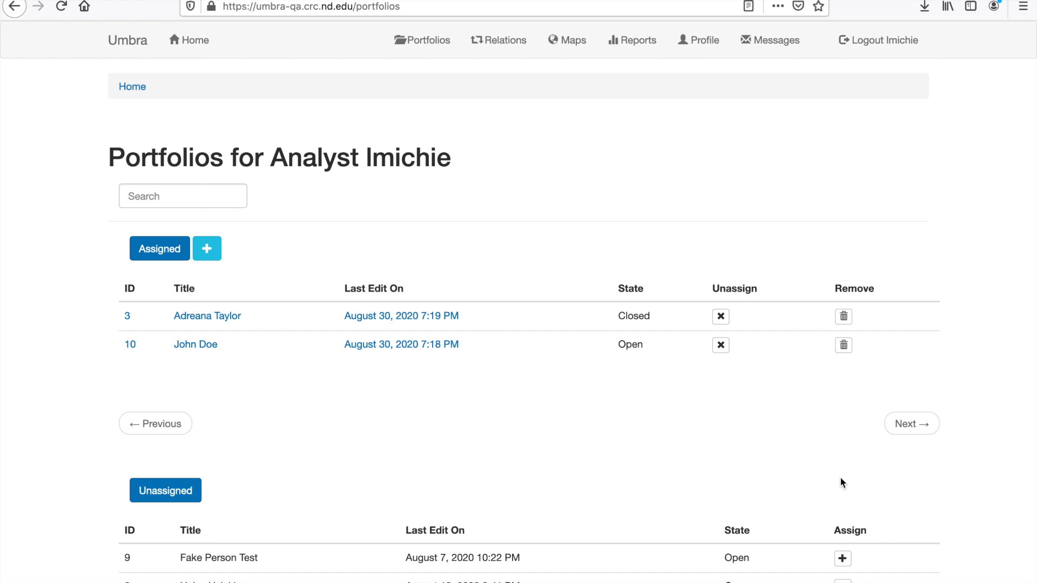
click(721, 317)
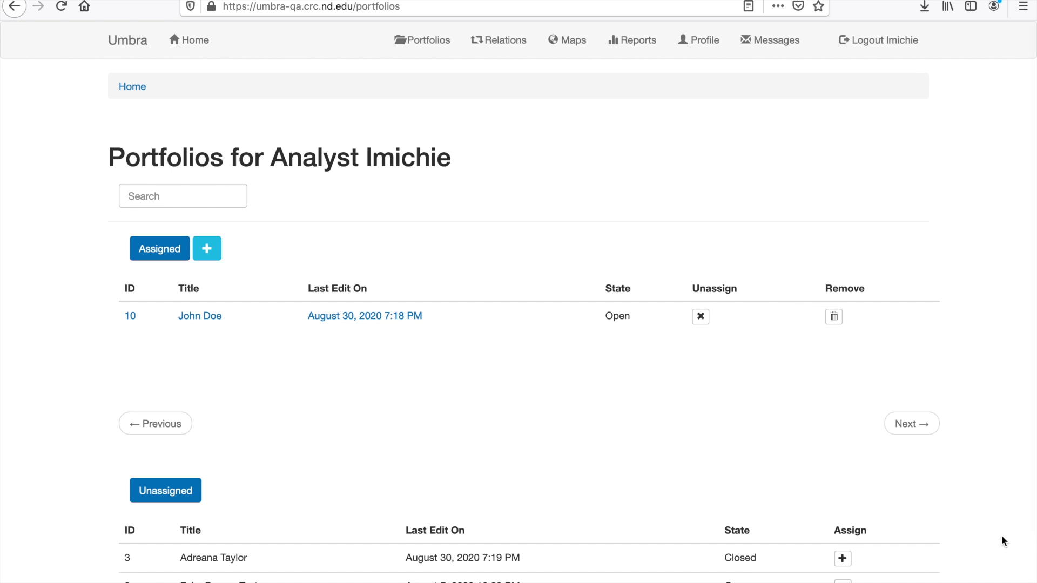
scroll(1002, 536, down, 1)
scroll(1001, 536, down, 3)
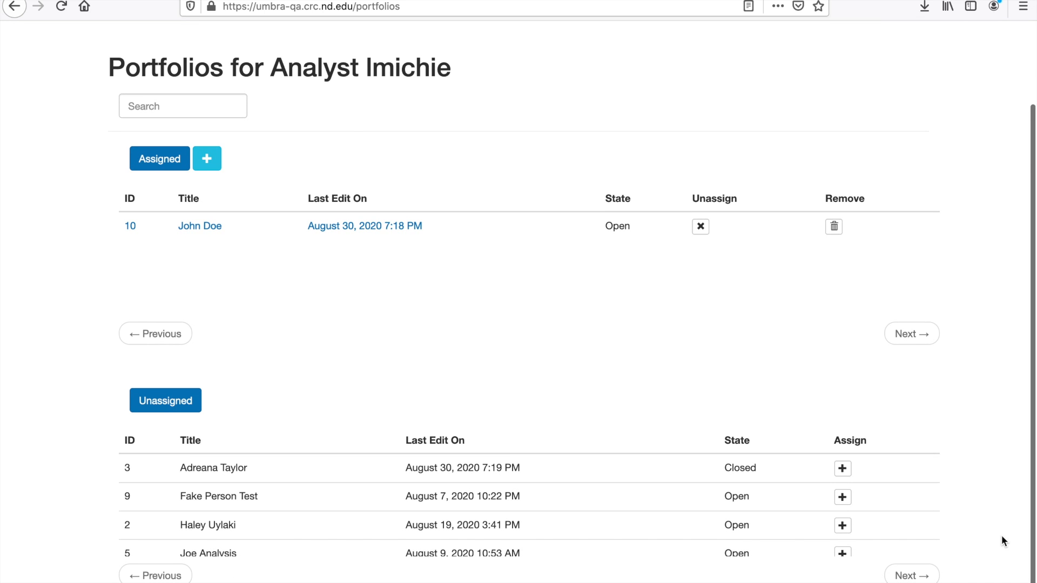
scroll(1001, 536, up, 1)
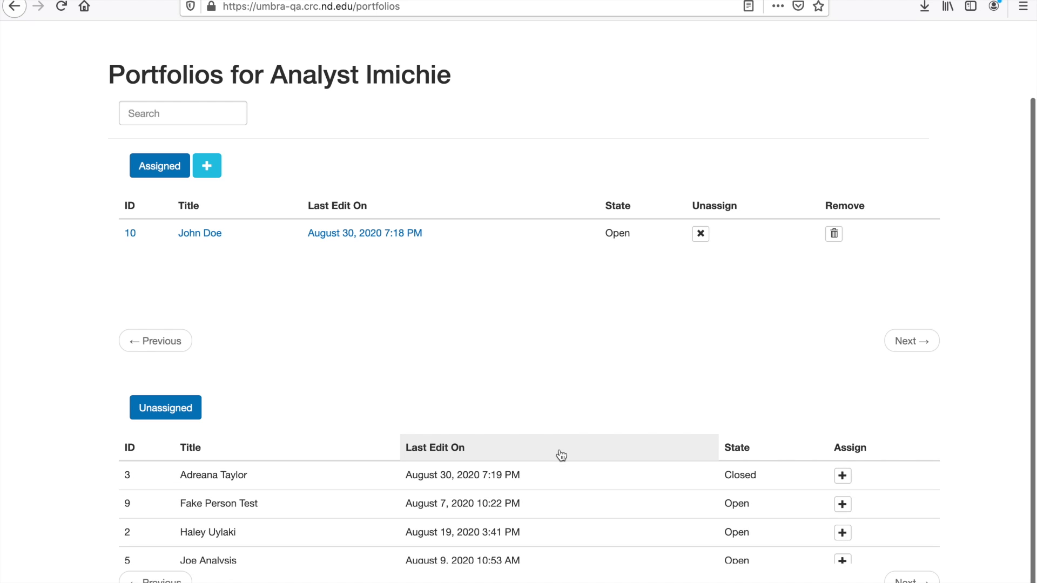